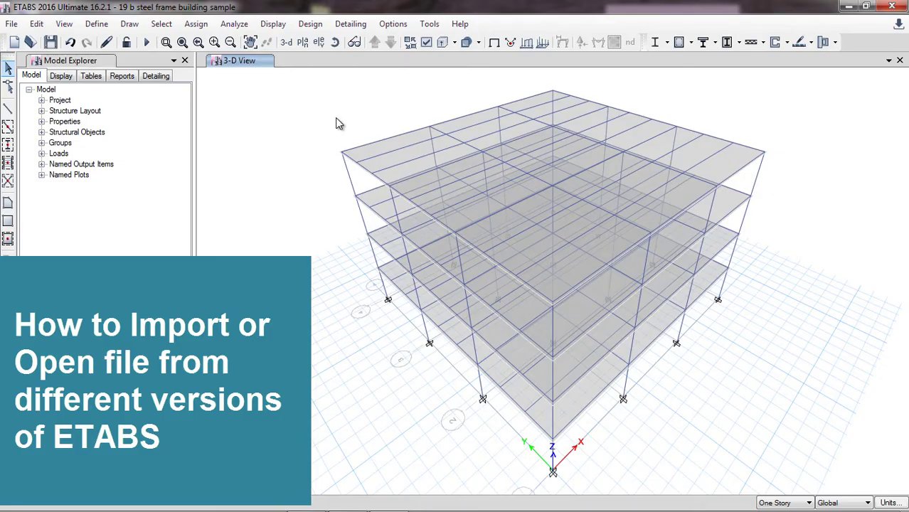
# Show the File > Export submenu in ETABS 2016 listing formats such as the .e2k text file.
pyautogui.click(12, 24)
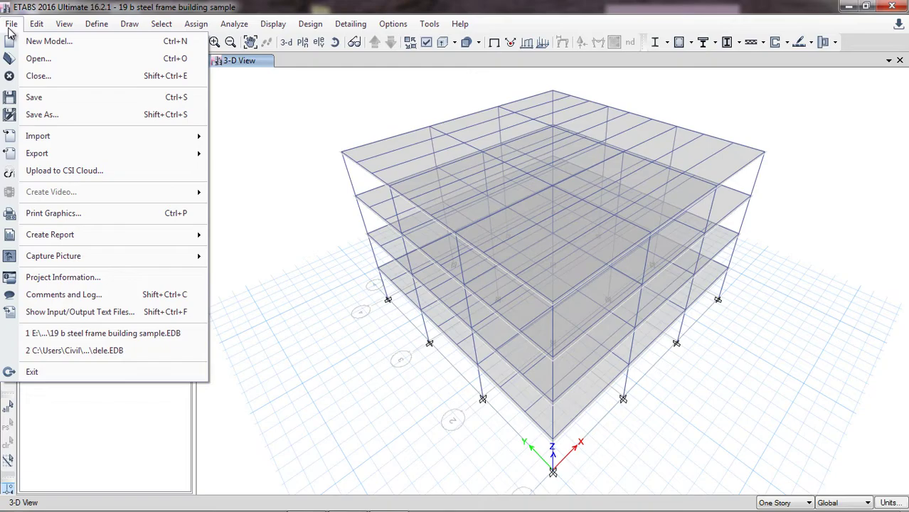
pyautogui.moveTo(51, 155)
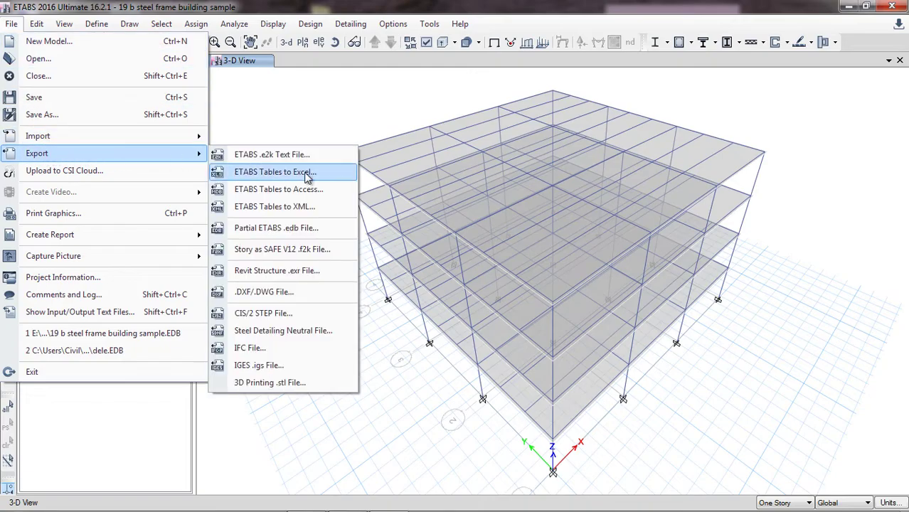
pyautogui.click(206, 8)
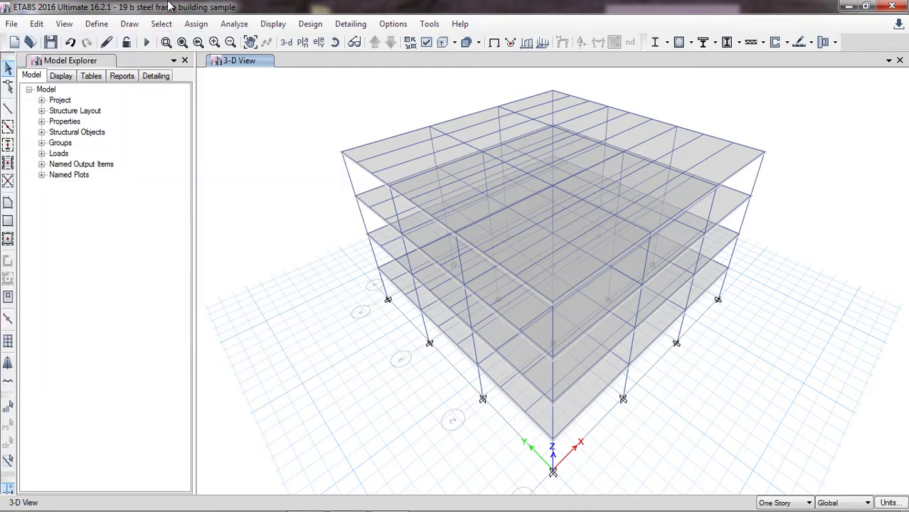
pyautogui.click(12, 26)
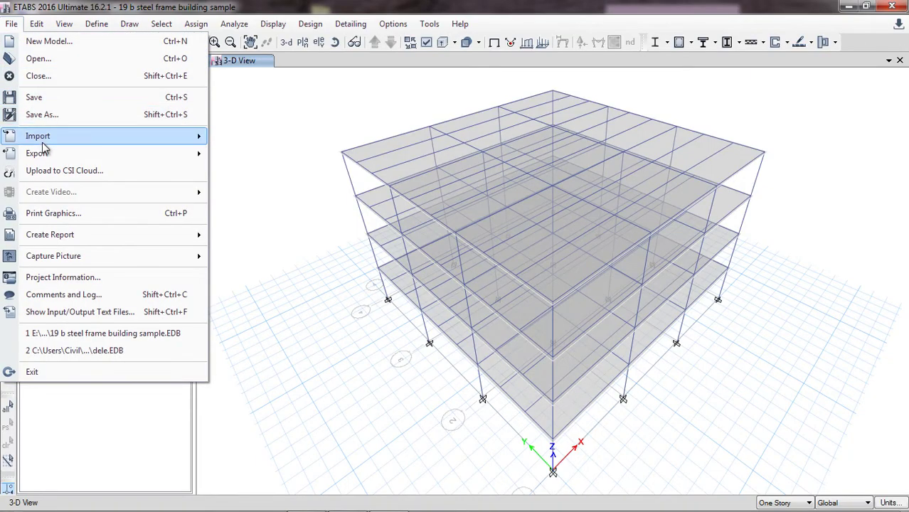
pyautogui.moveTo(47, 153)
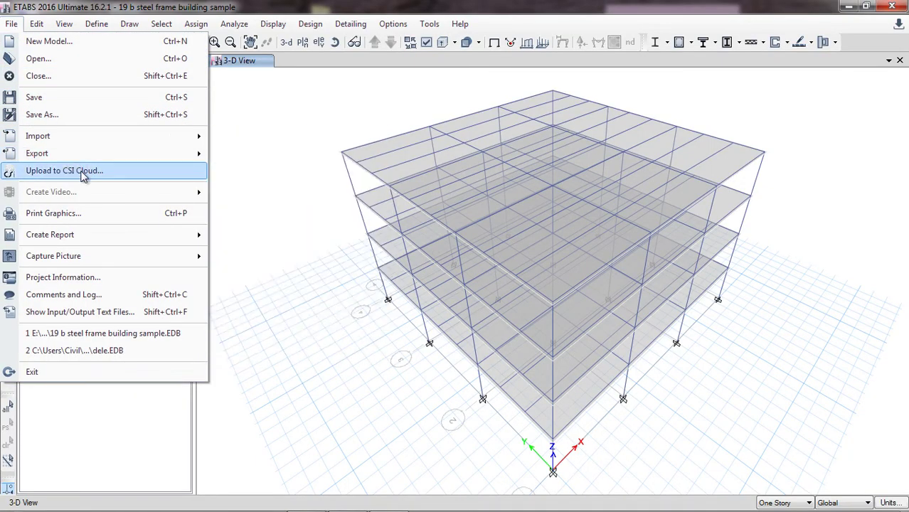
pyautogui.moveTo(108, 157)
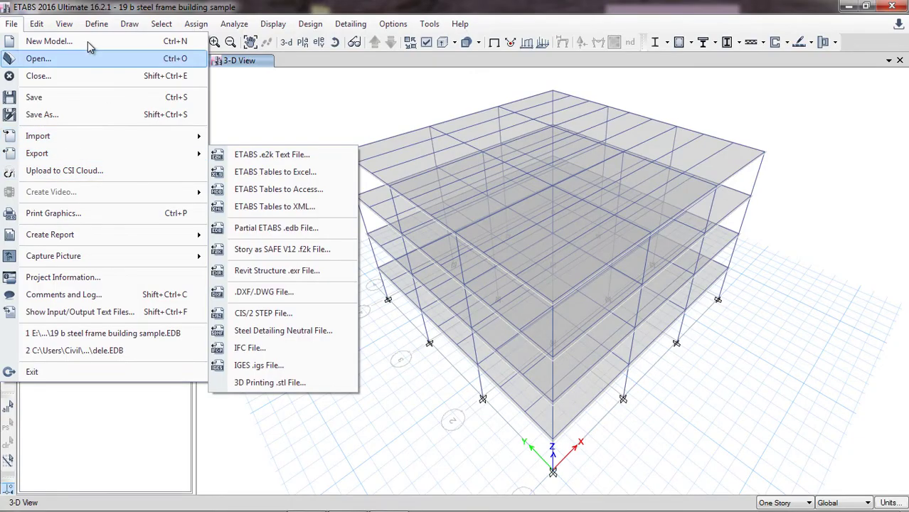
pyautogui.click(77, 10)
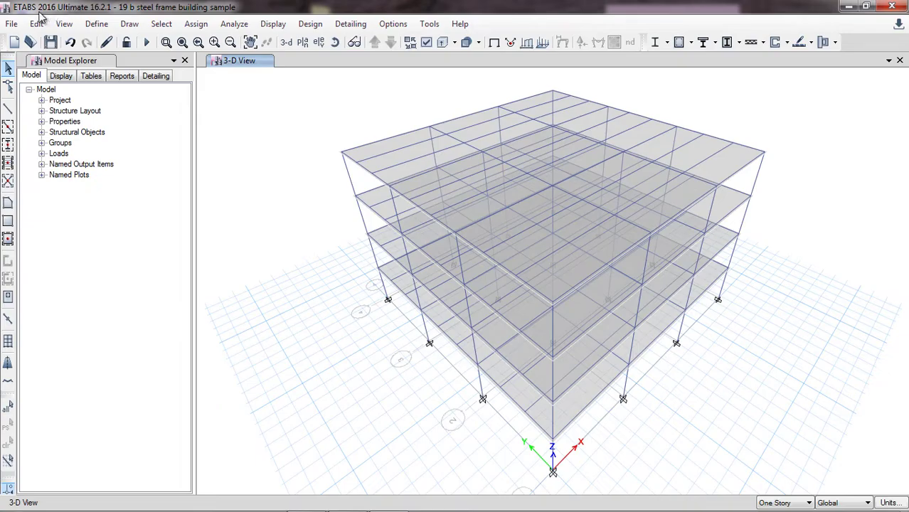
pyautogui.click(11, 24)
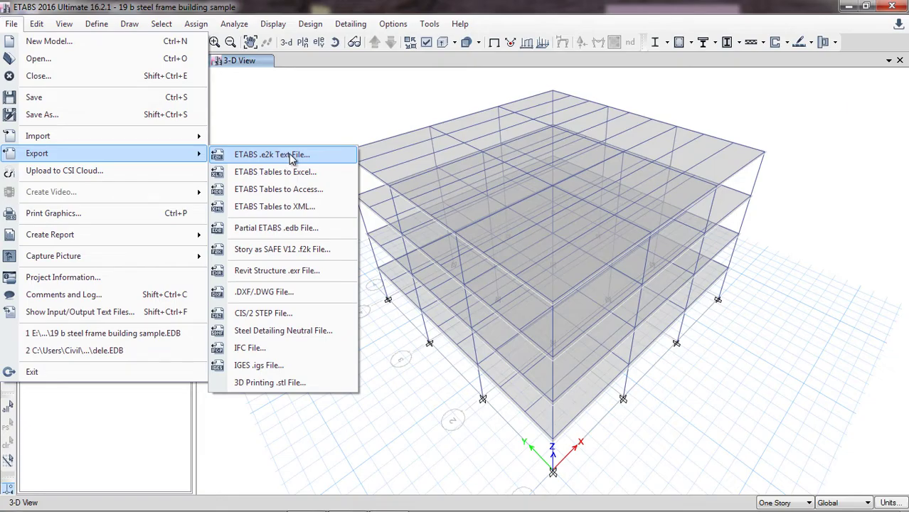
# Export the model as the .e2k text file 'Steel building' using in/lb/F consistent units.
pyautogui.click(289, 154)
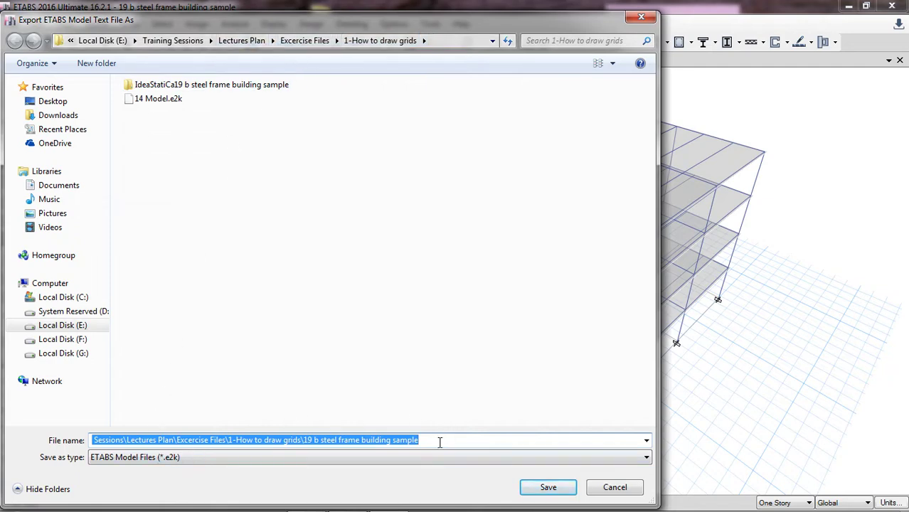
pyautogui.write('Stee')
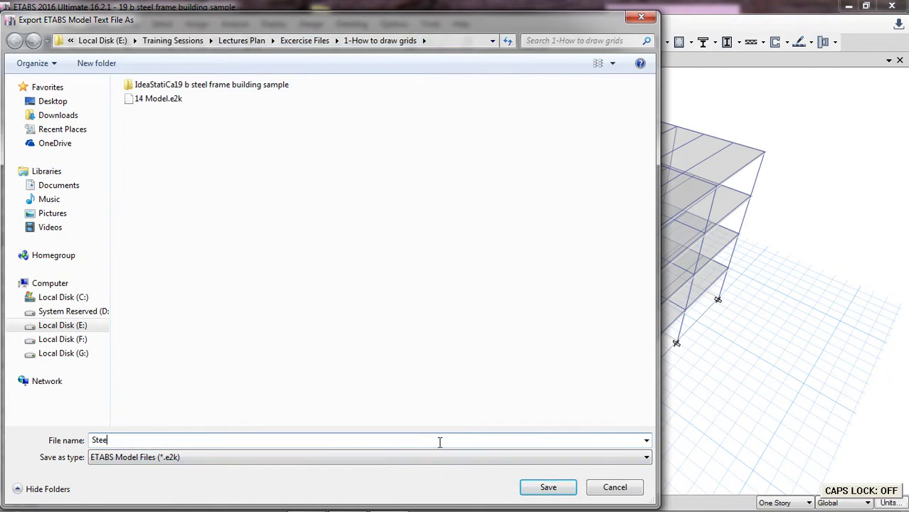
pyautogui.write('l buildin')
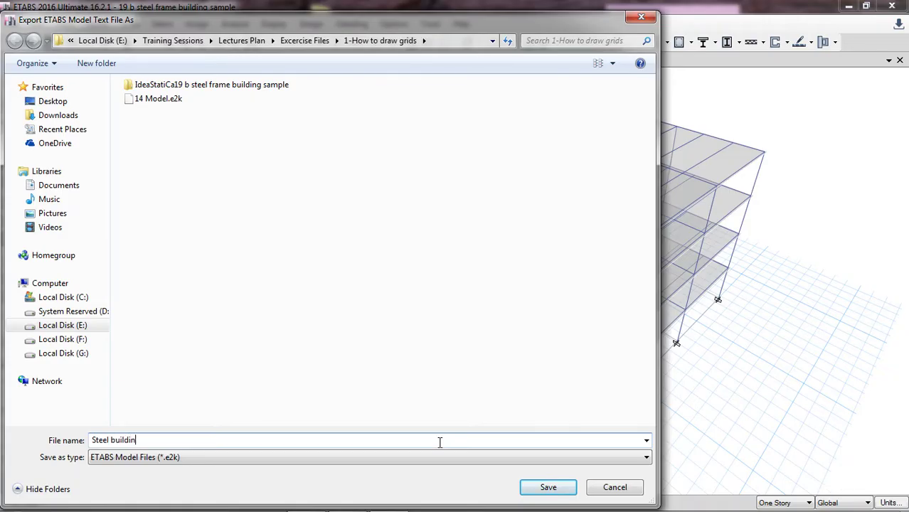
pyautogui.write('g')
pyautogui.click(544, 488)
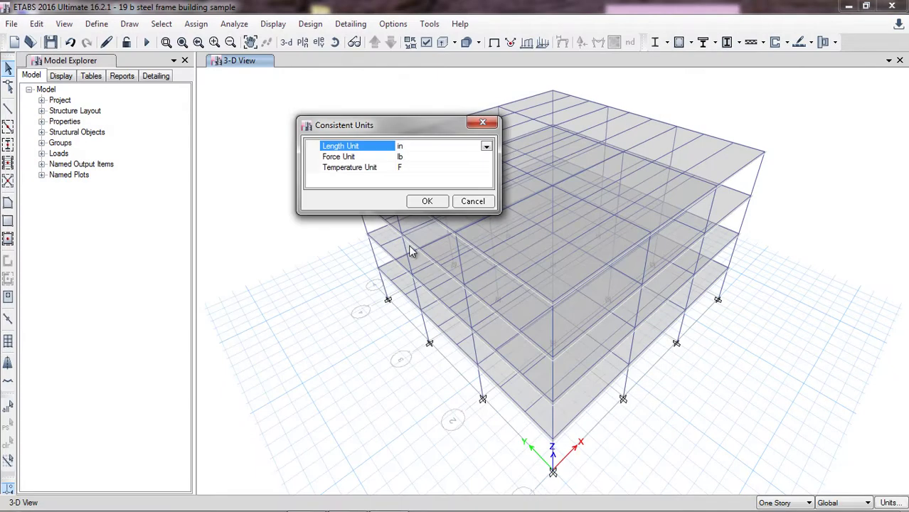
pyautogui.click(438, 202)
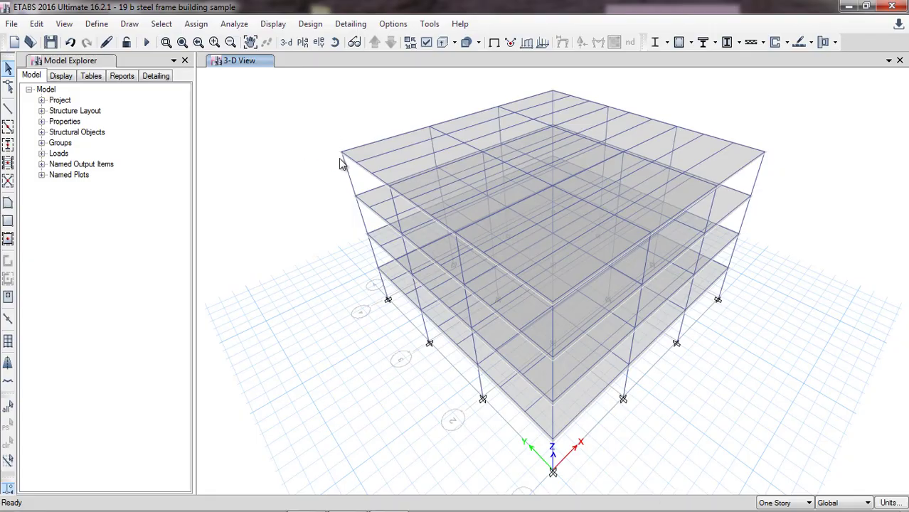
# Launch ETABS 18 from the Windows Start menu.
pyautogui.click(16, 500)
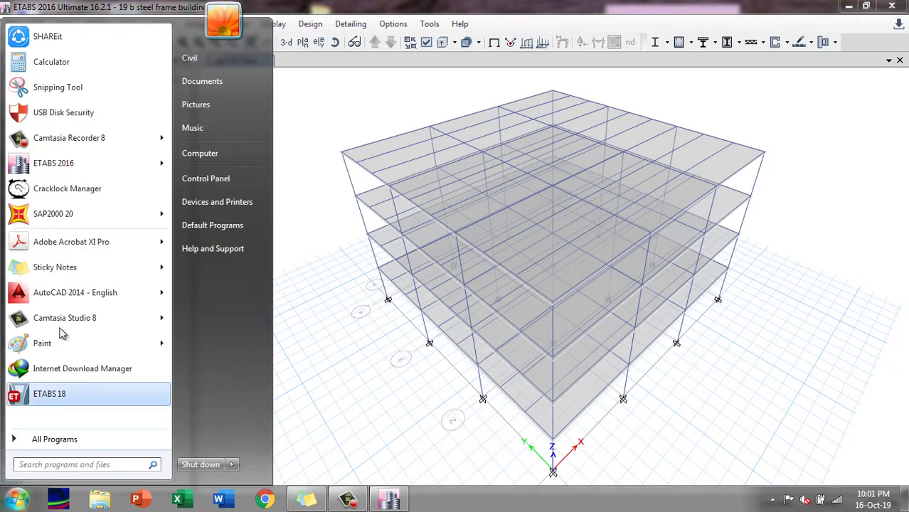
pyautogui.click(59, 395)
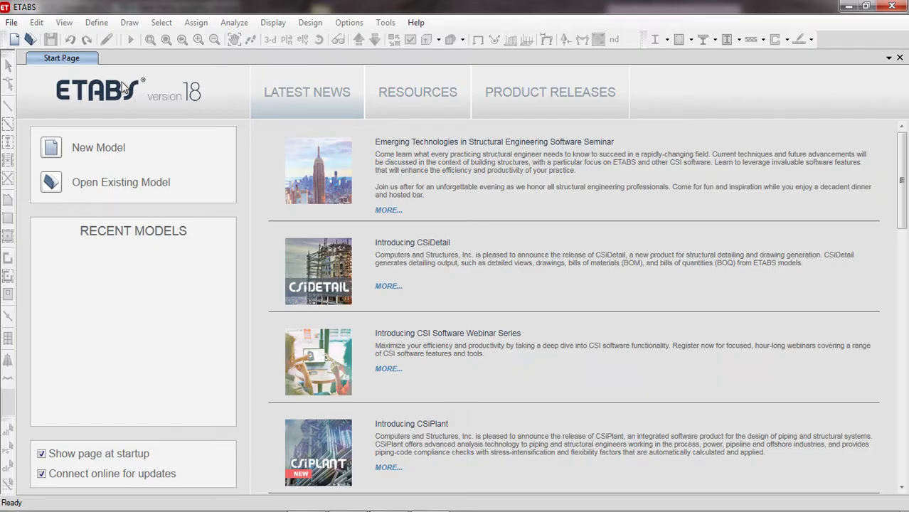
# Import Steel building.e2k into ETABS 18 through File > Import > ETABS .e2k Text File.
pyautogui.click(12, 23)
pyautogui.moveTo(33, 138)
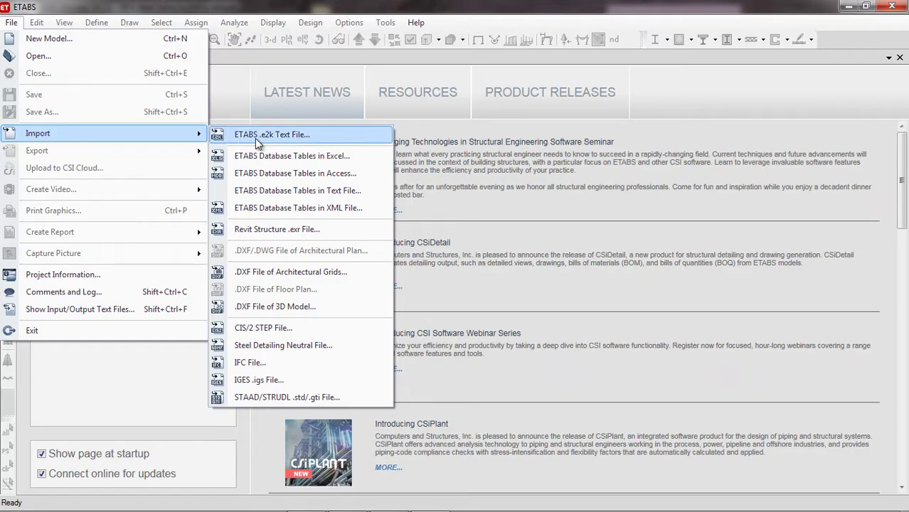
pyautogui.click(276, 134)
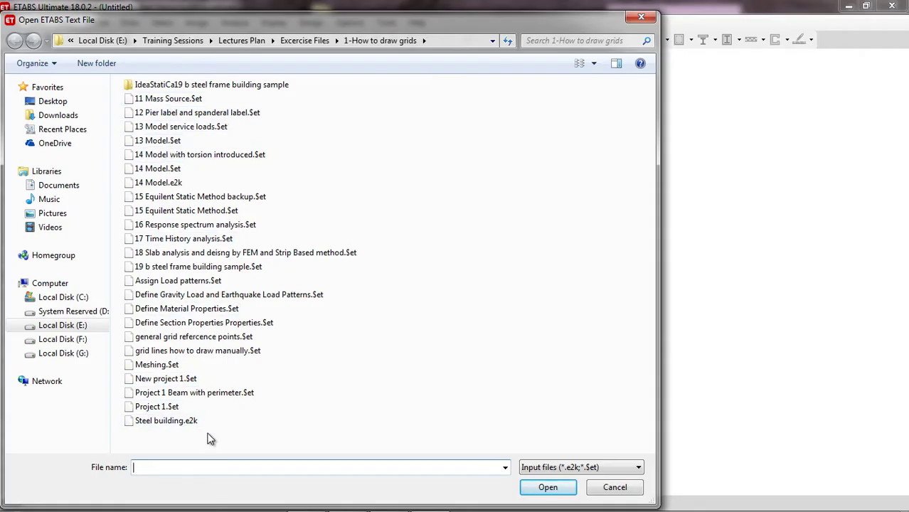
pyautogui.click(163, 421)
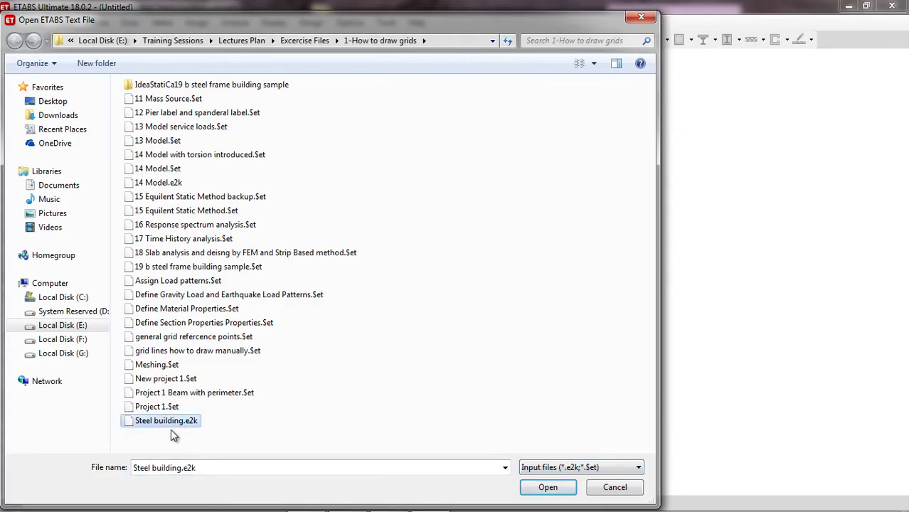
pyautogui.click(547, 491)
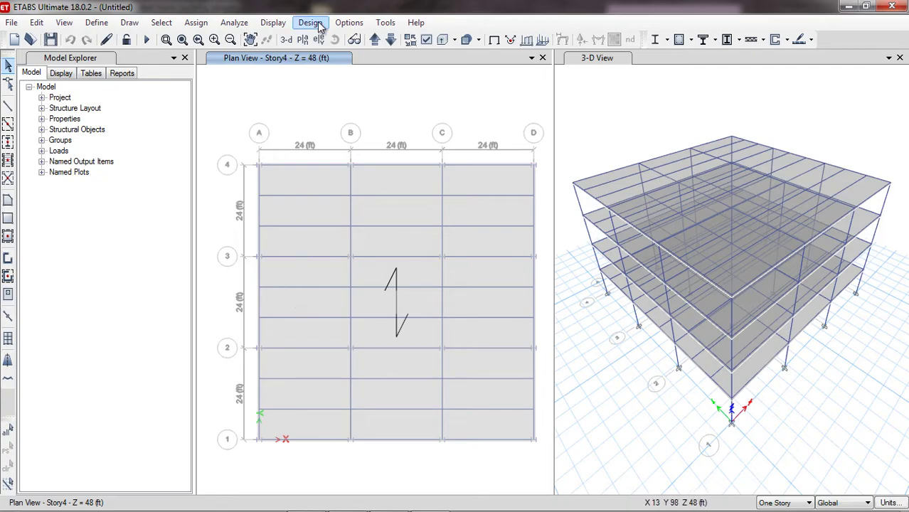
# Set the graphics mode to Standard Graphics in the Options menu.
pyautogui.click(381, 22)
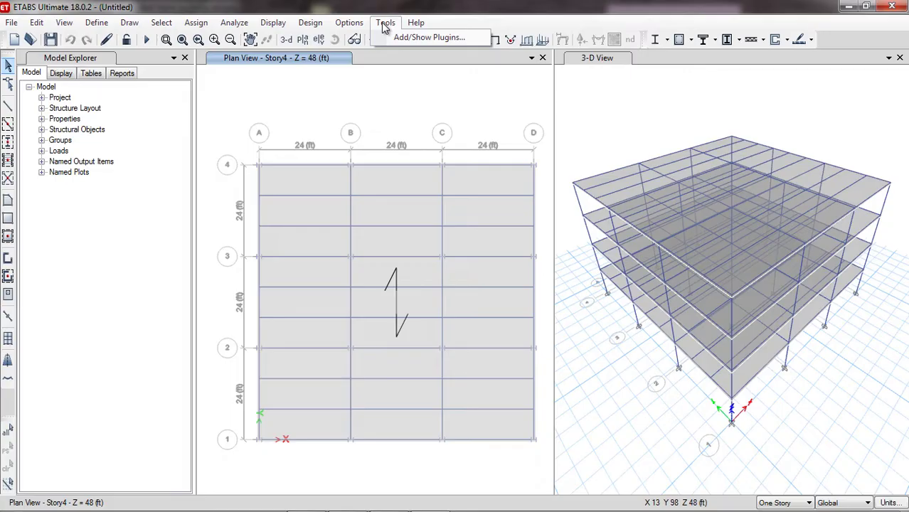
pyautogui.moveTo(356, 32)
pyautogui.moveTo(434, 172)
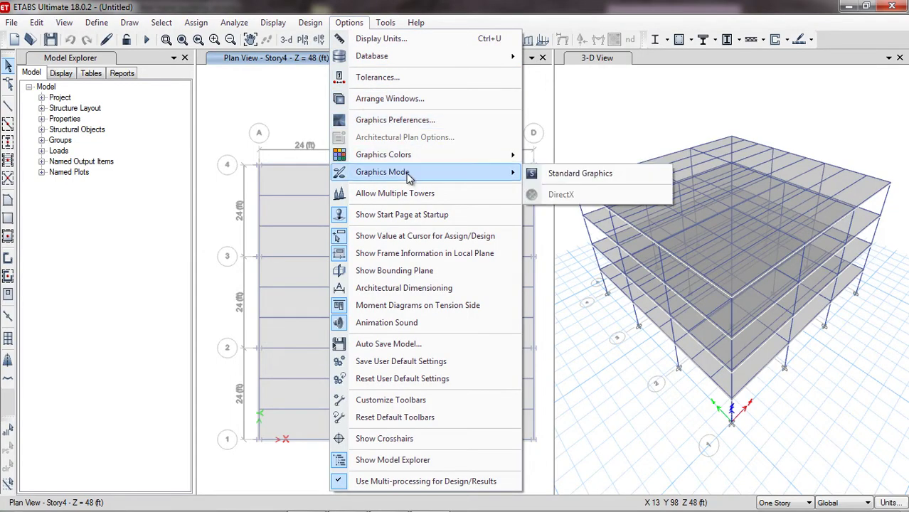
pyautogui.click(595, 182)
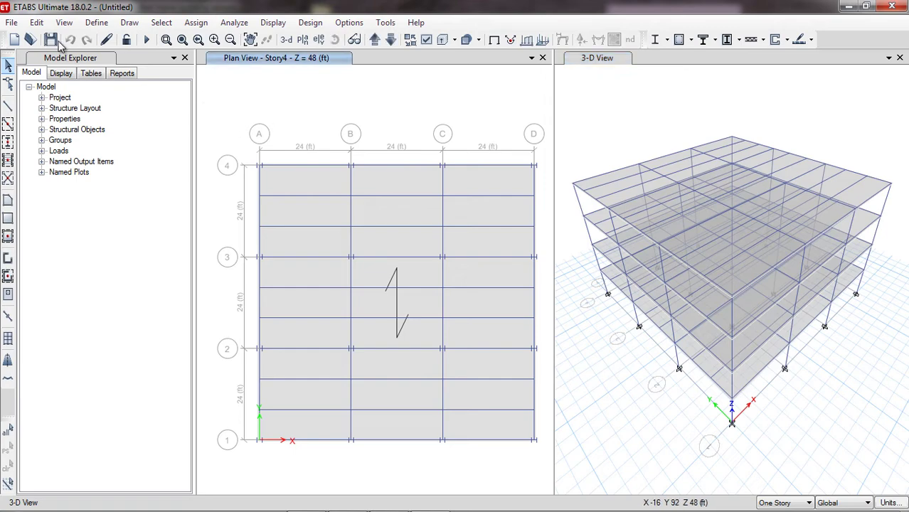
# Save the imported model as 'etabs 2018'.
pyautogui.click(11, 23)
pyautogui.click(41, 94)
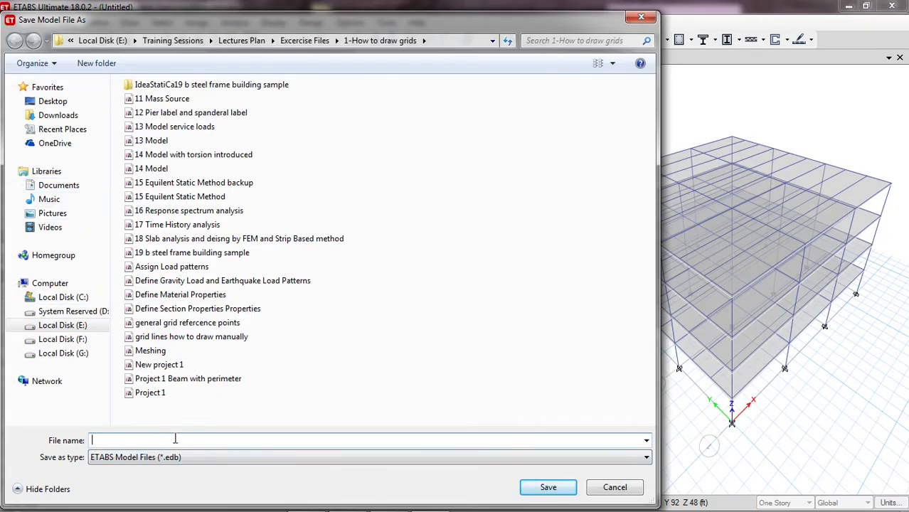
pyautogui.write('etabs 2018')
pyautogui.click(548, 487)
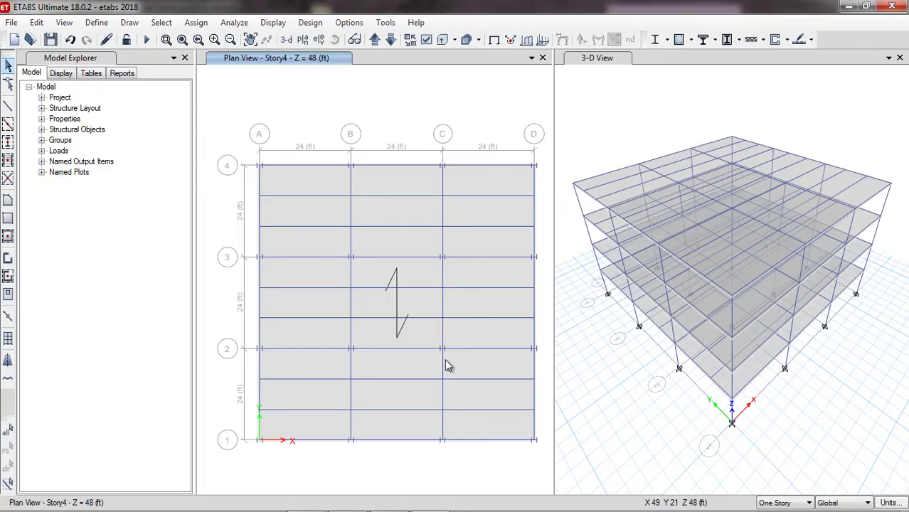
# In ETABS 2016, try opening the etabs 2018 model, triggering the Version 18.0.2 error.
pyautogui.click(381, 505)
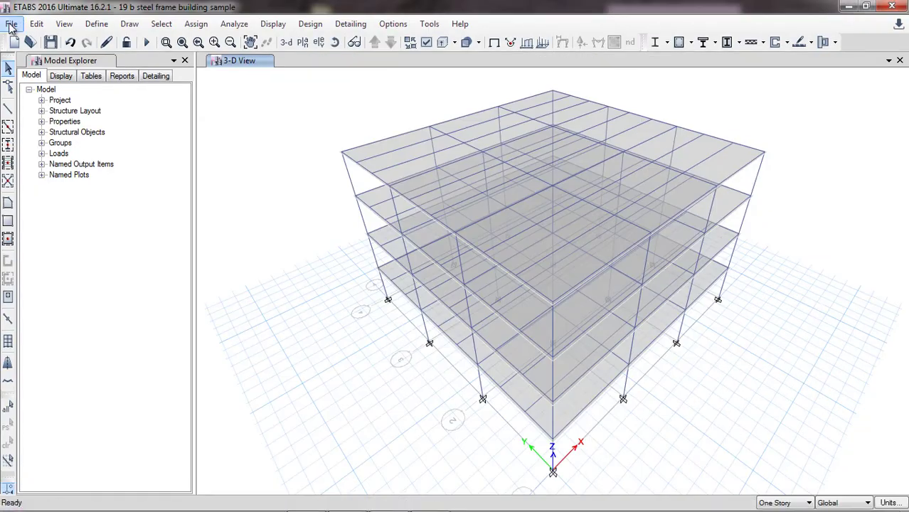
pyautogui.click(11, 23)
pyautogui.click(30, 57)
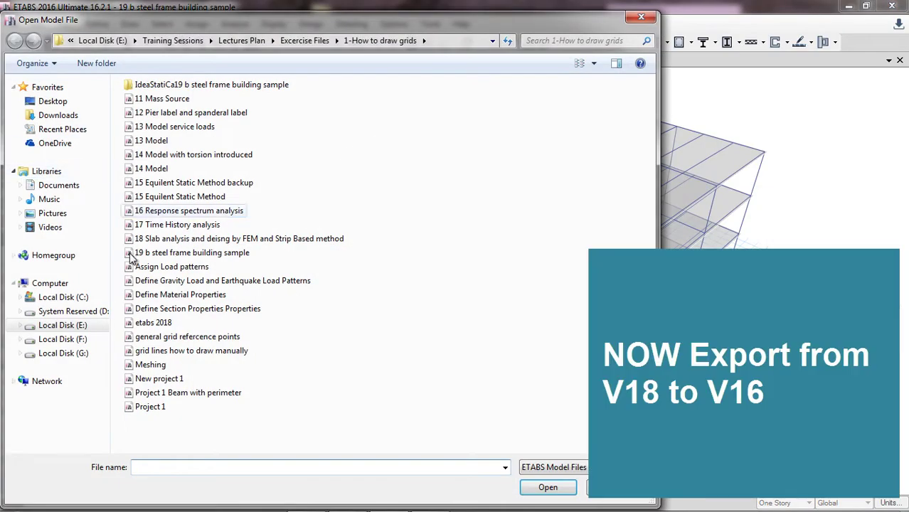
pyautogui.click(157, 324)
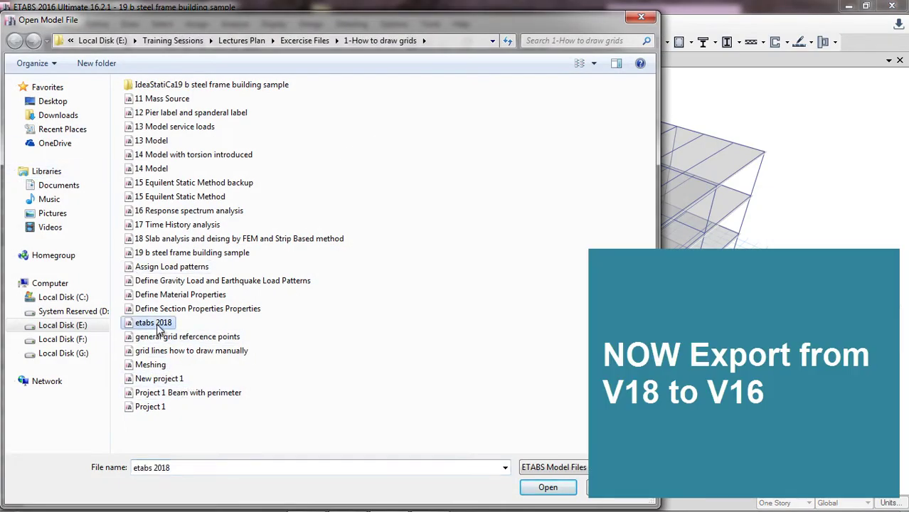
pyautogui.click(531, 492)
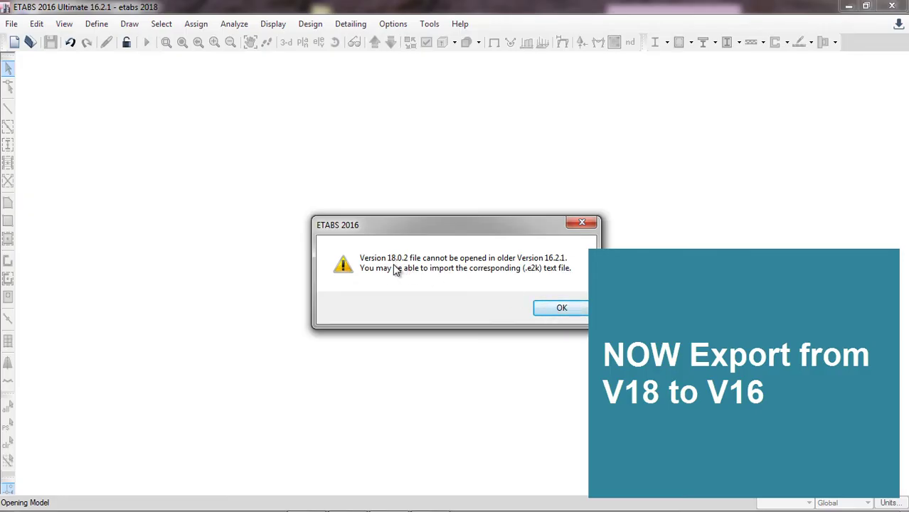
# Dismiss the error, then export from ETABS 18 as .e2k 'STEEL BUILDING FILE FOR 2016' with consistent units.
pyautogui.click(560, 309)
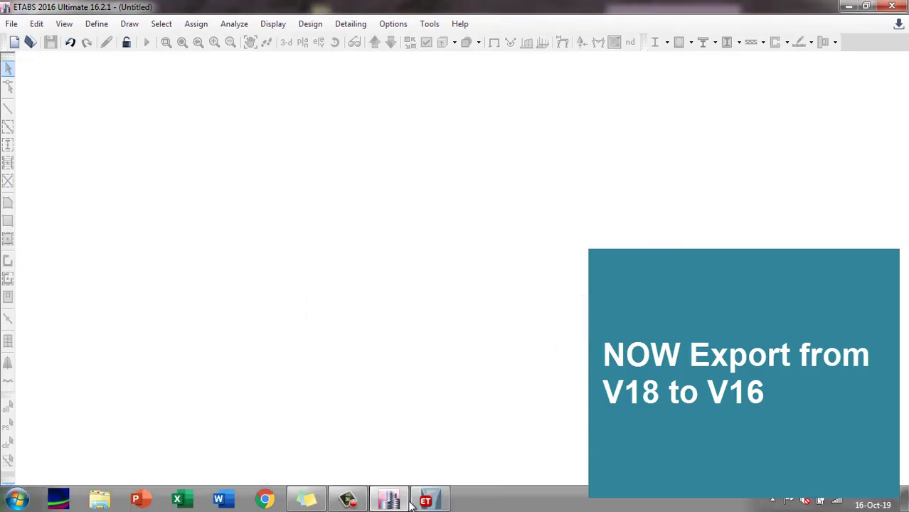
pyautogui.click(425, 502)
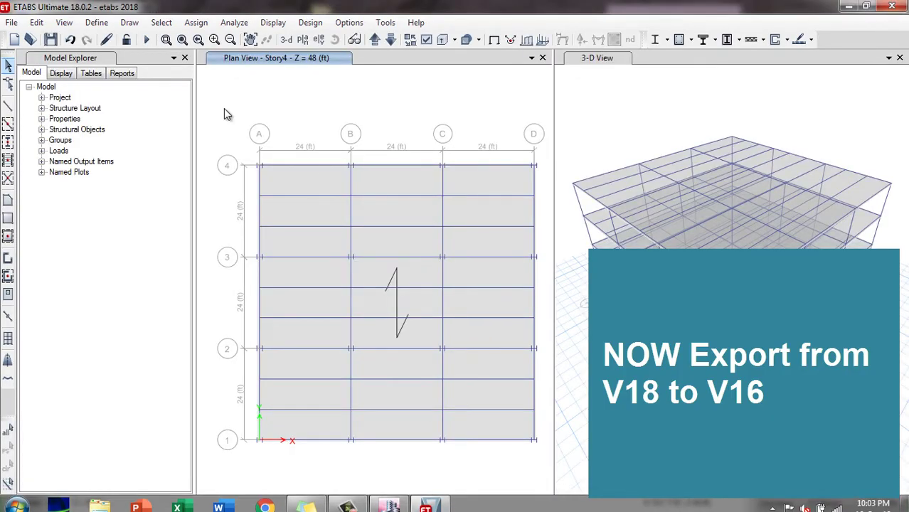
pyautogui.click(12, 22)
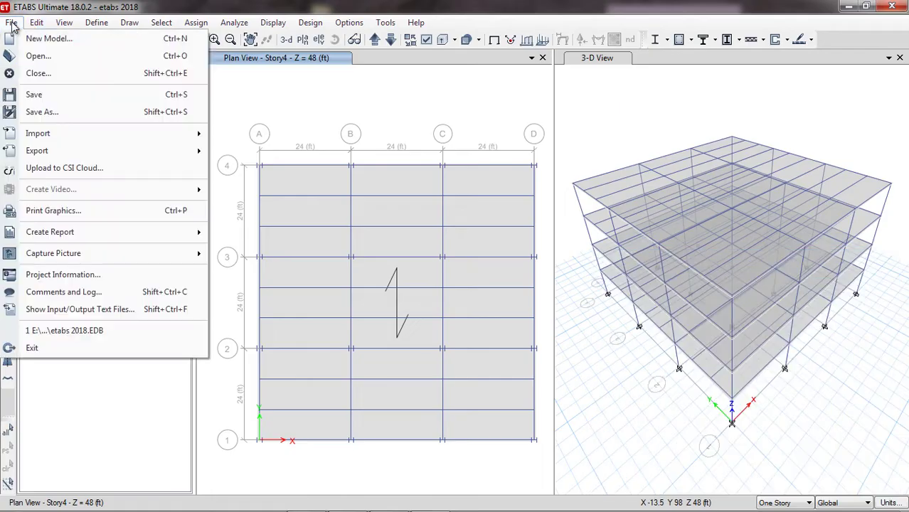
pyautogui.moveTo(59, 152)
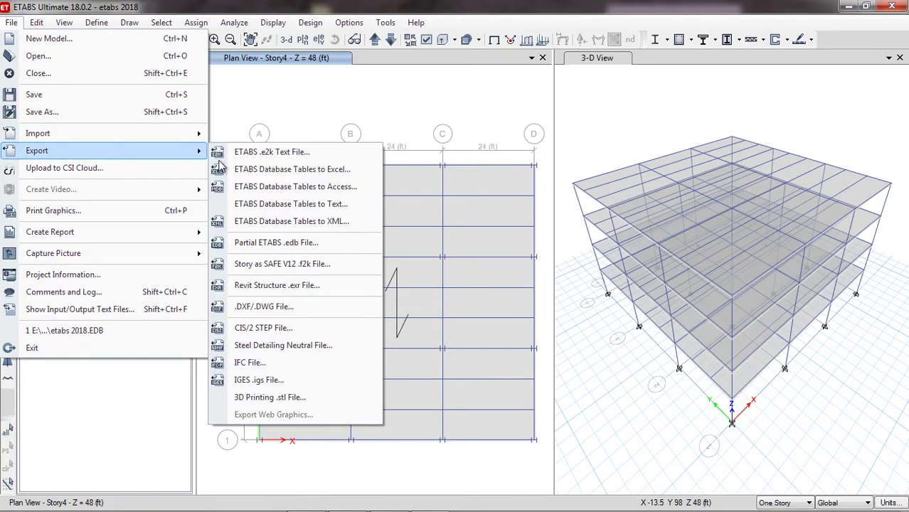
pyautogui.click(301, 155)
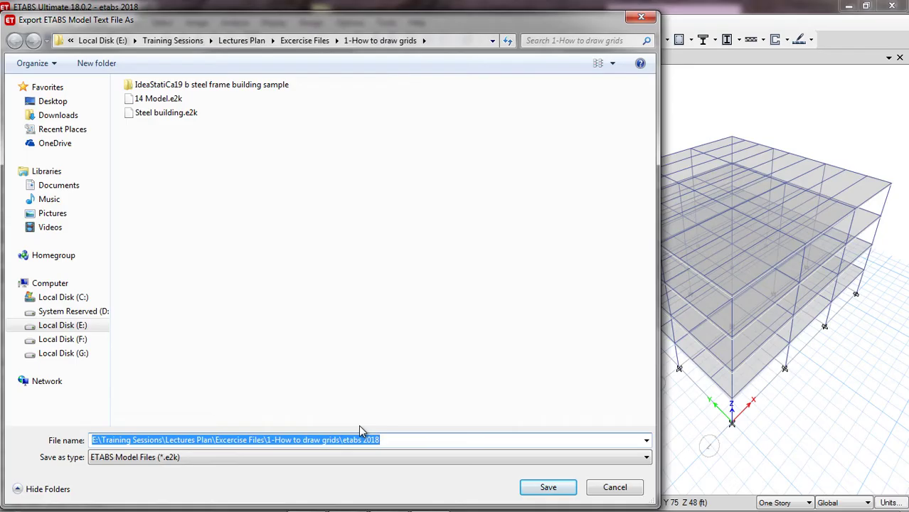
pyautogui.press('capslock')
pyautogui.write('S')
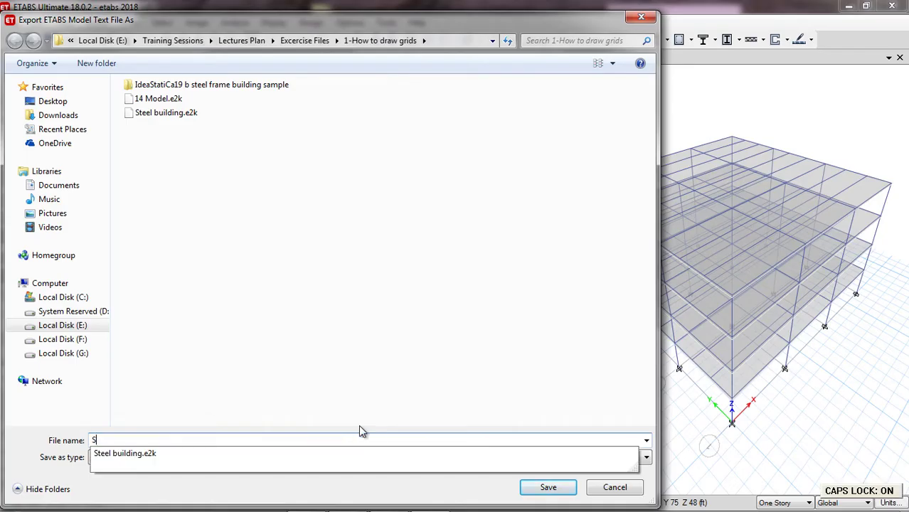
pyautogui.write('TEEL BUILDING FILE')
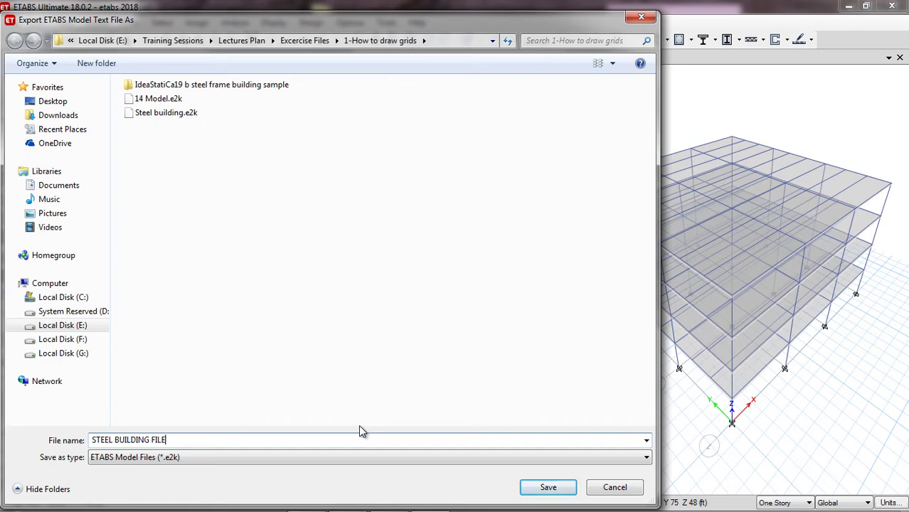
pyautogui.write(' FOR  2016')
pyautogui.click(560, 489)
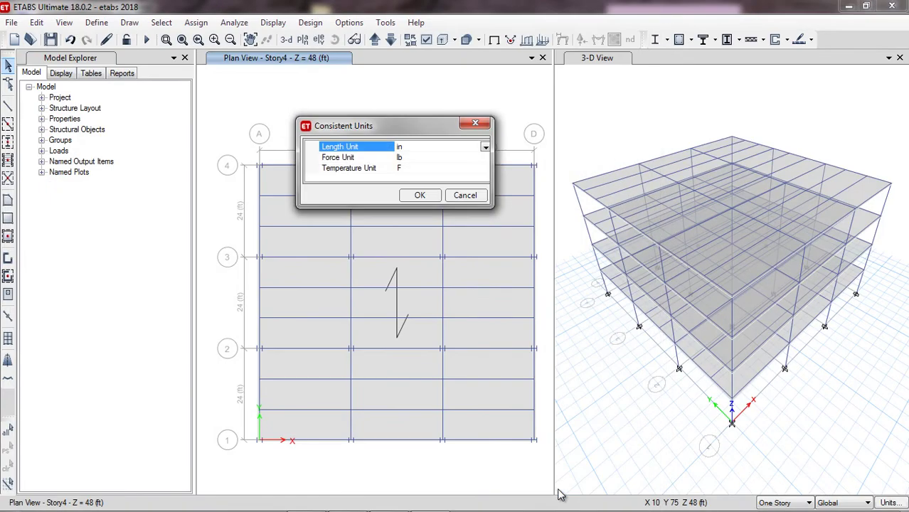
pyautogui.click(418, 194)
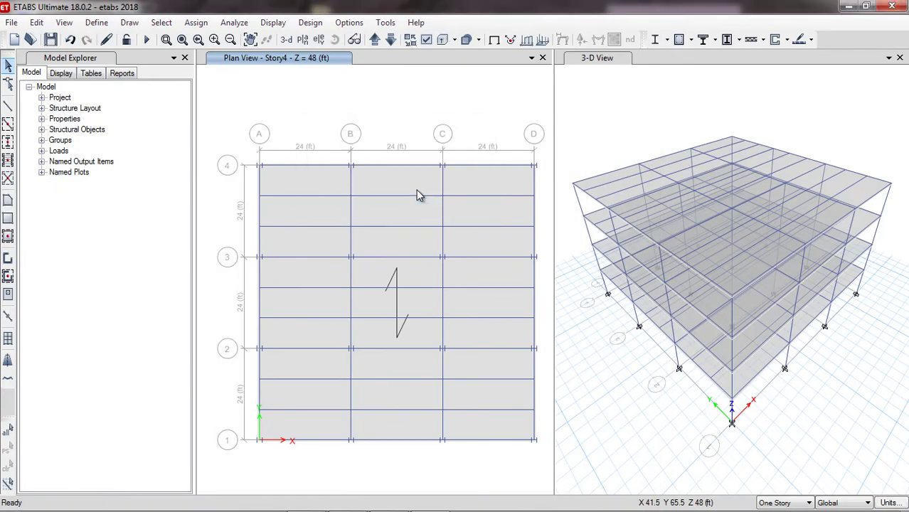
# In the blank ETABS 2016 model, import STEEL BUILDING FILE FOR 2016.e2k as an .e2k text file.
pyautogui.moveTo(389, 500)
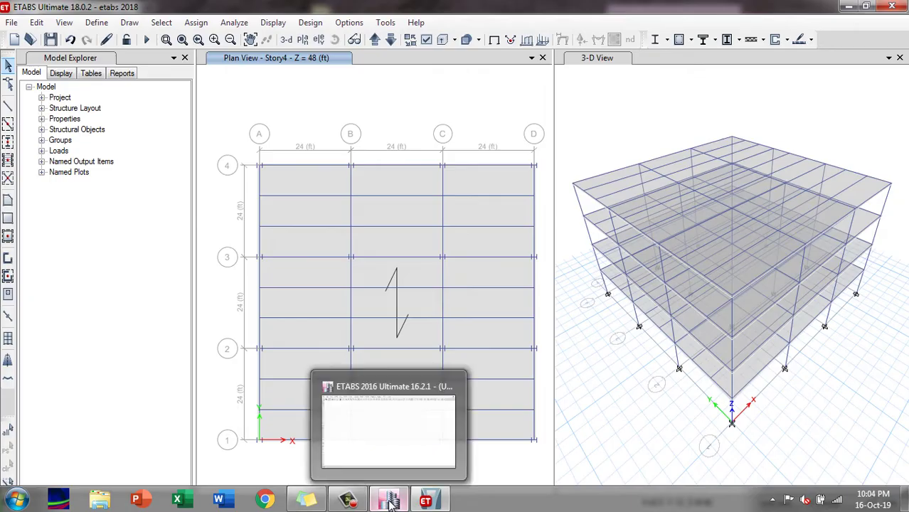
pyautogui.click(391, 466)
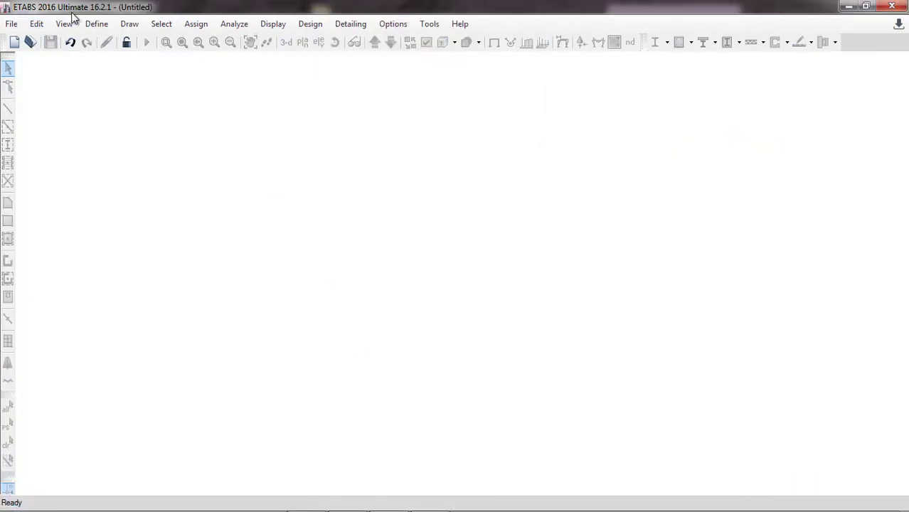
pyautogui.click(11, 24)
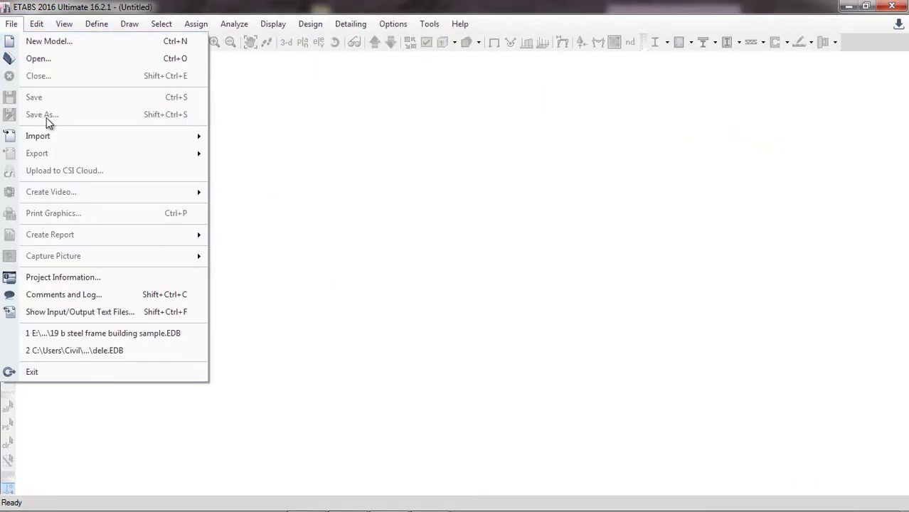
pyautogui.moveTo(68, 142)
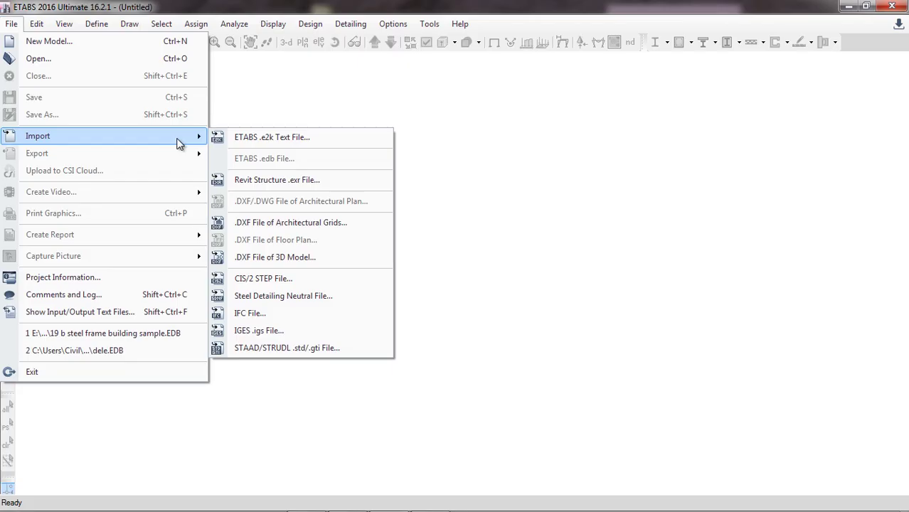
pyautogui.click(307, 143)
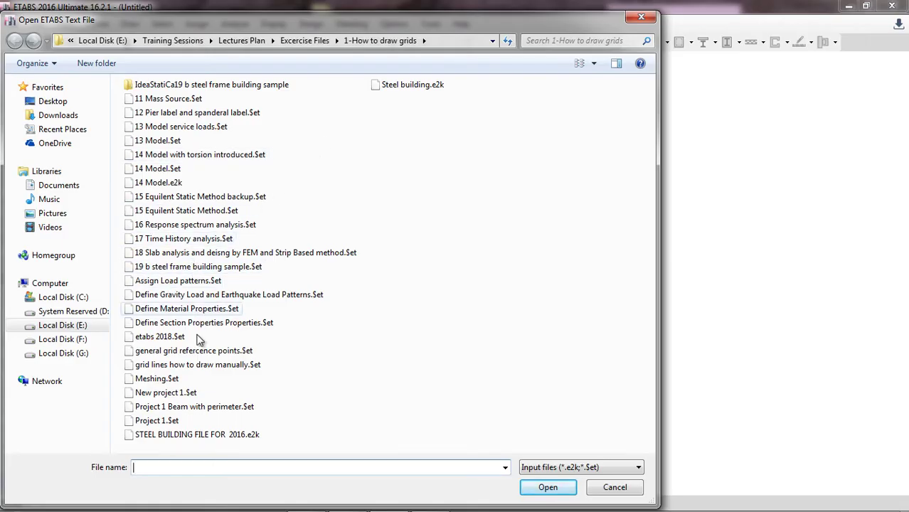
pyautogui.click(168, 436)
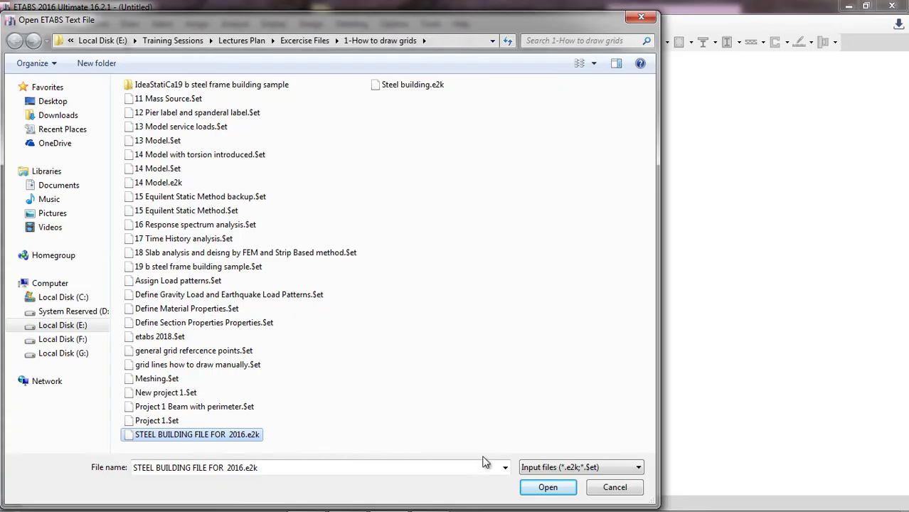
pyautogui.click(548, 488)
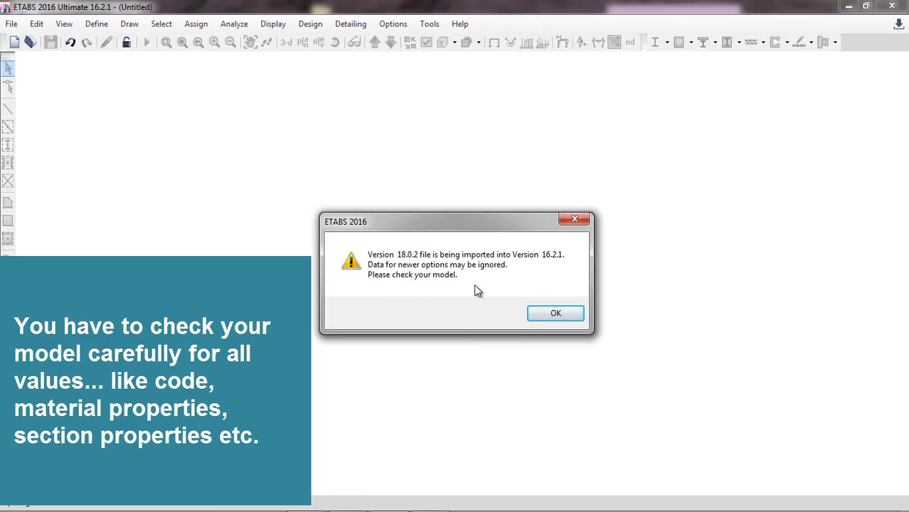
# Accept the version warning and the 'Error reading line 650' message to finish importing.
pyautogui.click(549, 320)
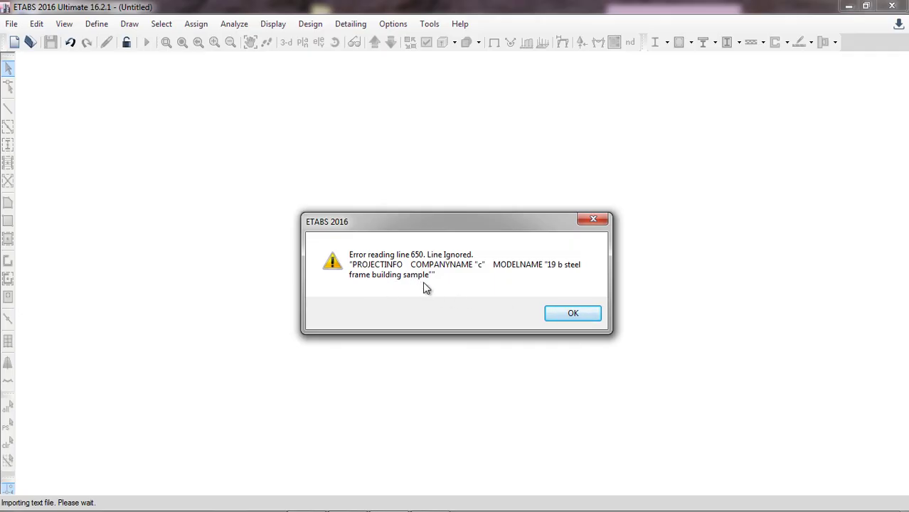
pyautogui.click(574, 318)
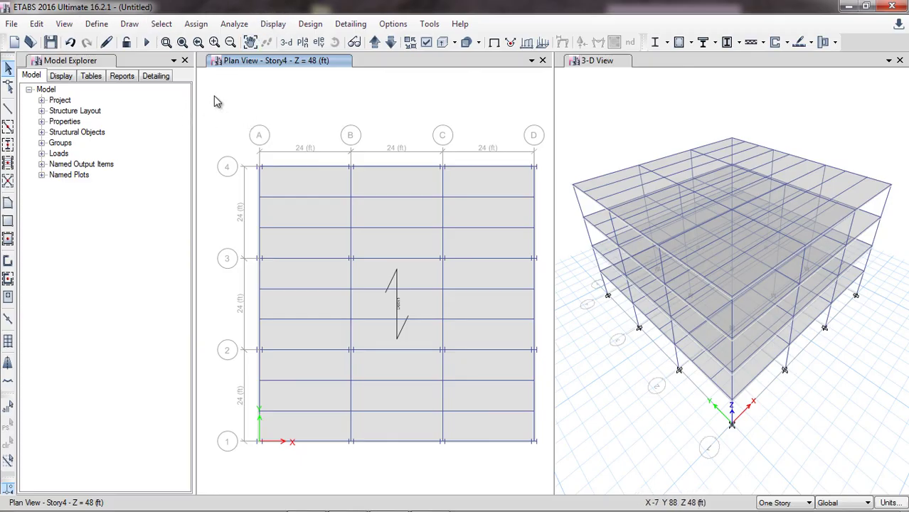
pyautogui.click(11, 24)
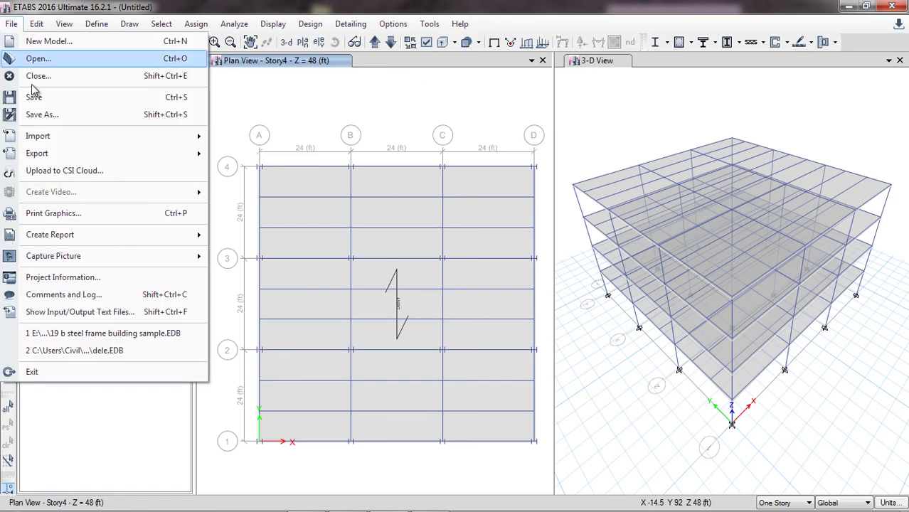
pyautogui.moveTo(138, 142)
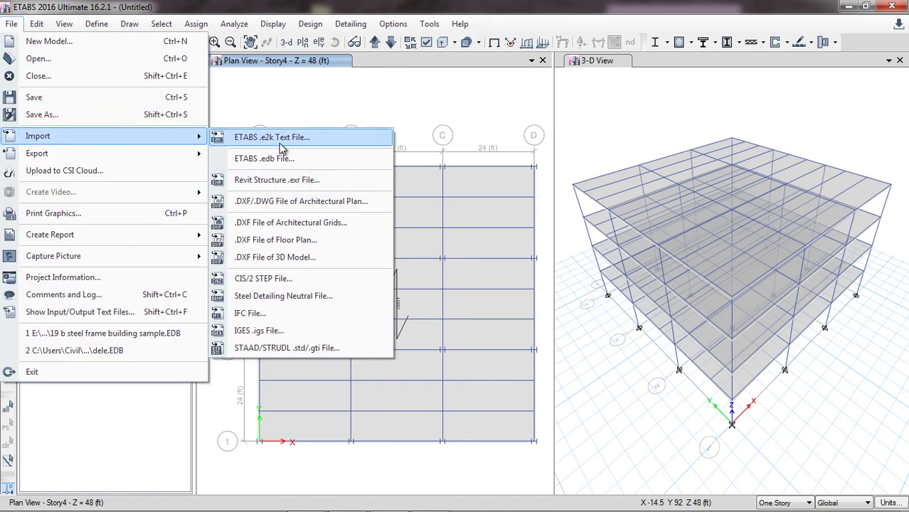
pyautogui.click(368, 110)
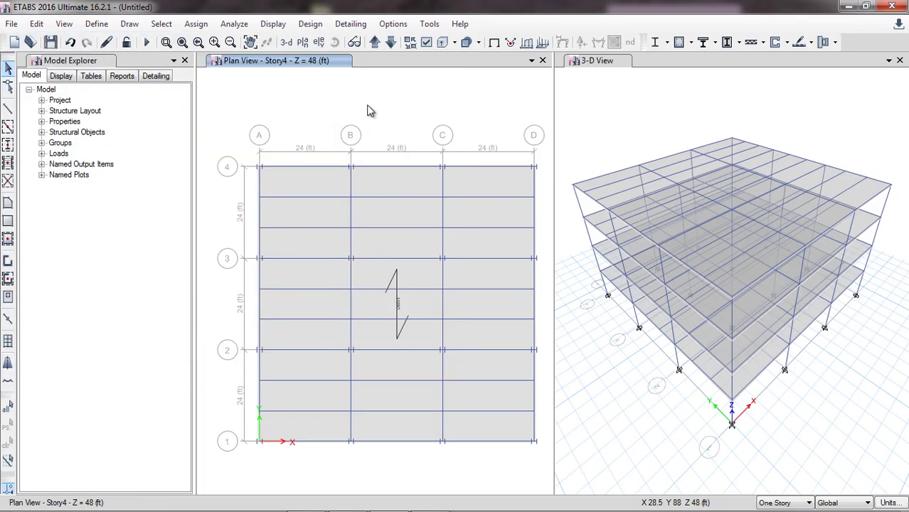